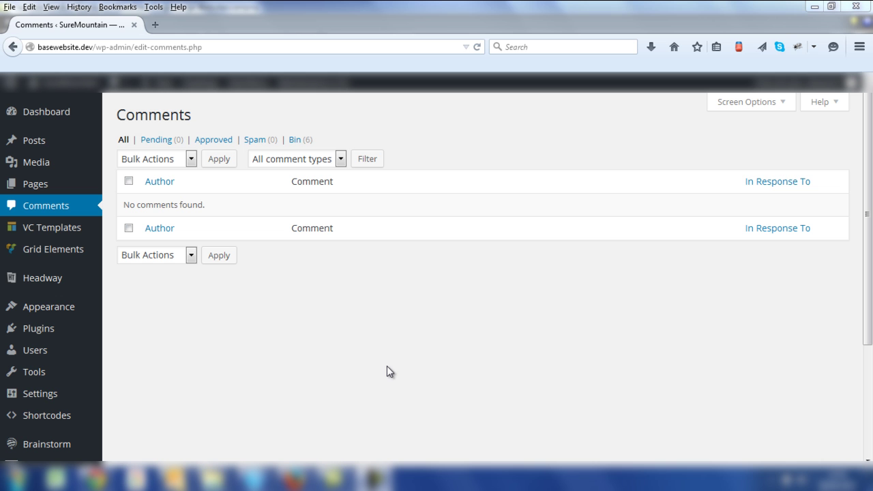
Start a new Duplicator package named website and run its system scan
left_click_drag(870, 287, 868, 349)
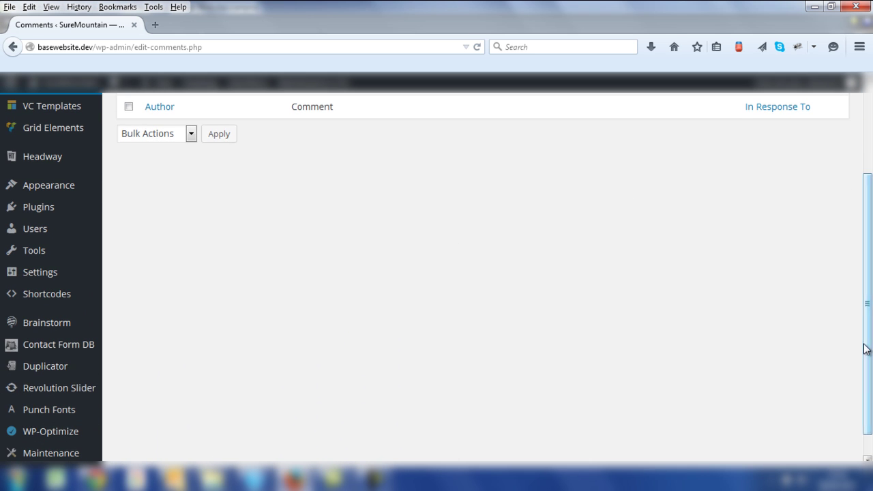
left_click(53, 374)
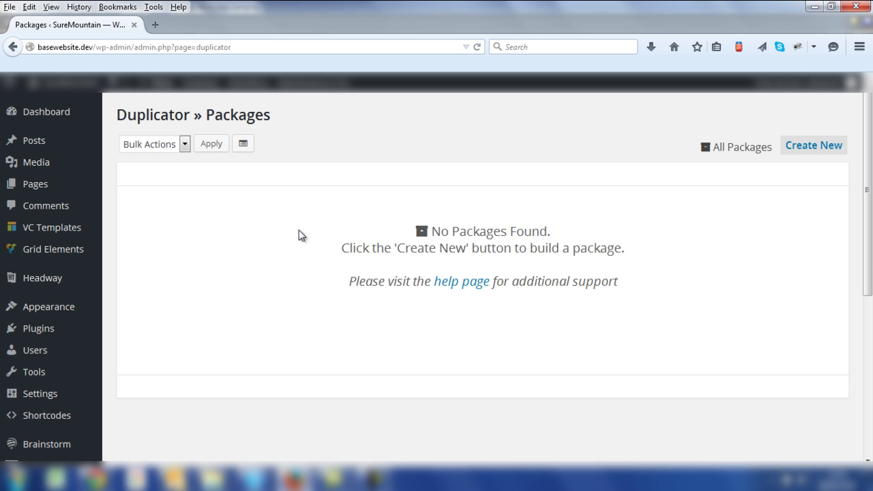
left_click(809, 153)
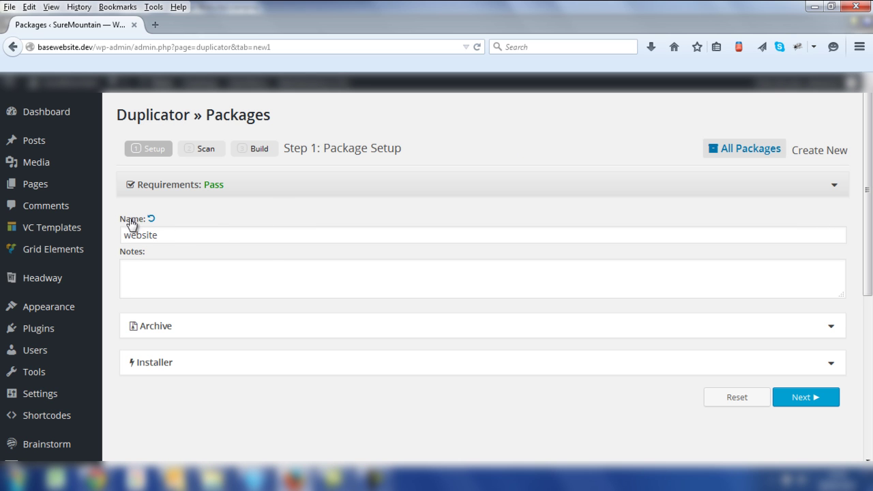
left_click_drag(172, 234, 122, 233)
left_click(252, 218)
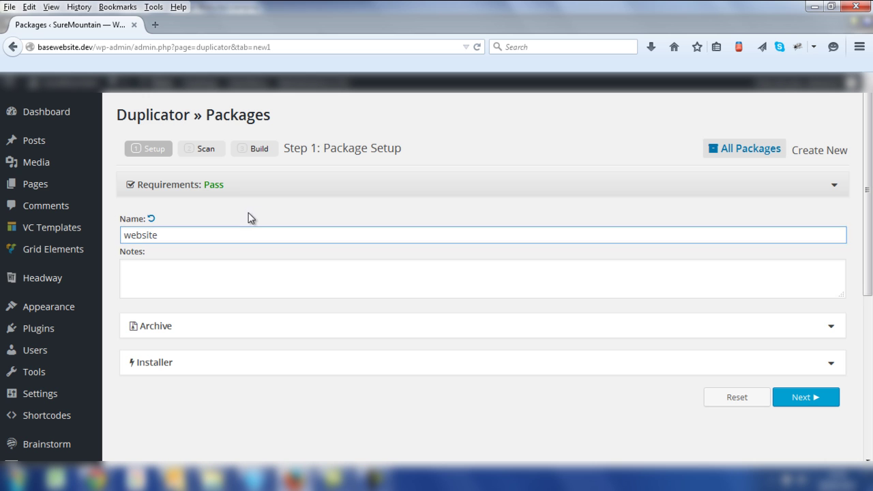
left_click(812, 399)
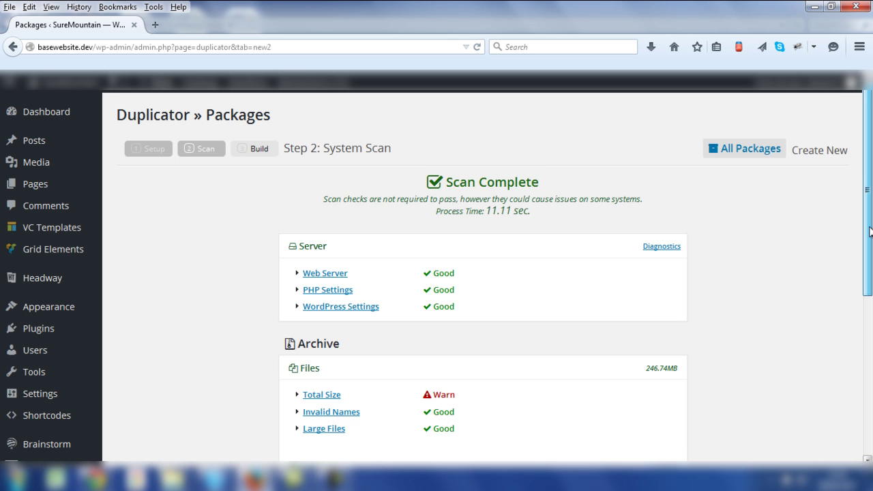
Examine the scan results and the total size details of the archive's files, then collapse the details again
left_click_drag(870, 232, 870, 261)
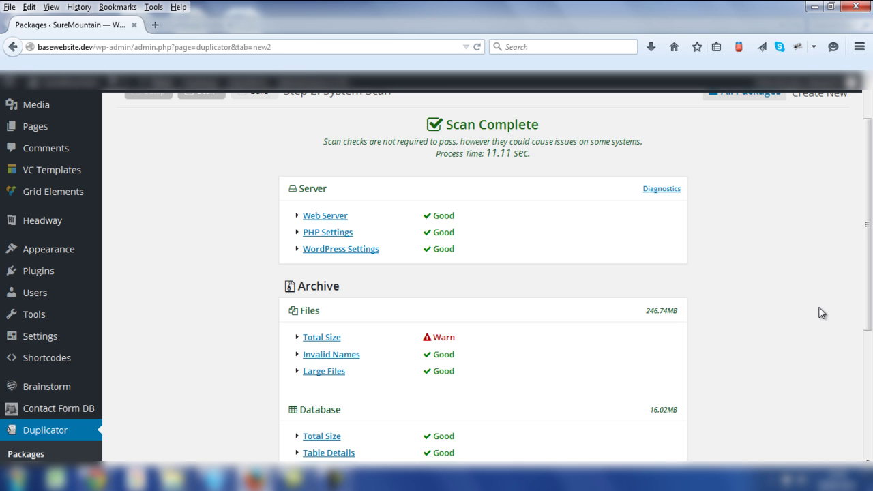
left_click(325, 339)
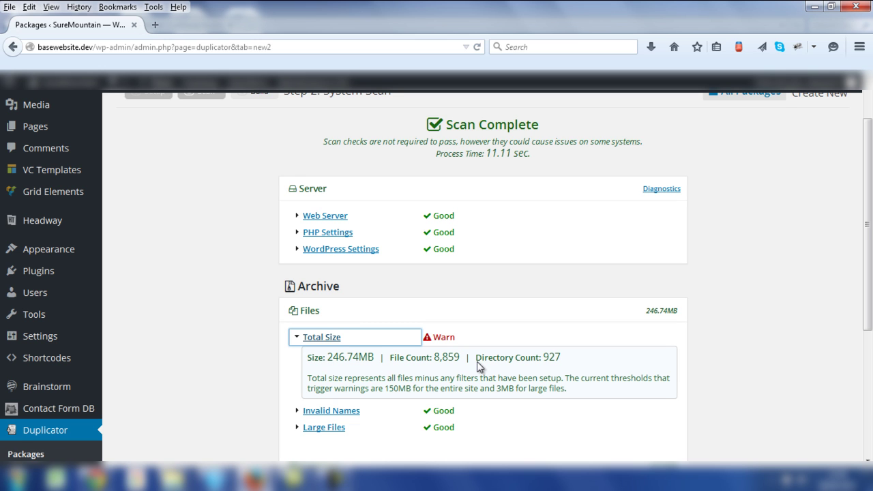
left_click(298, 339)
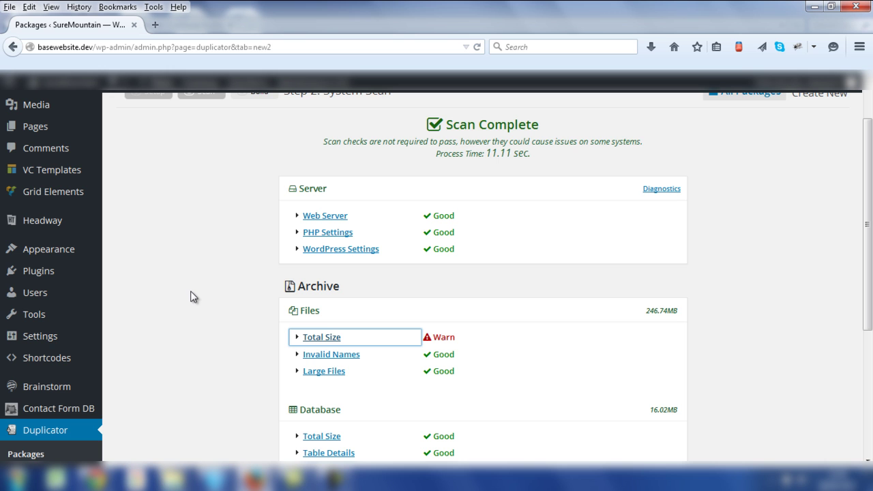
left_click(236, 307)
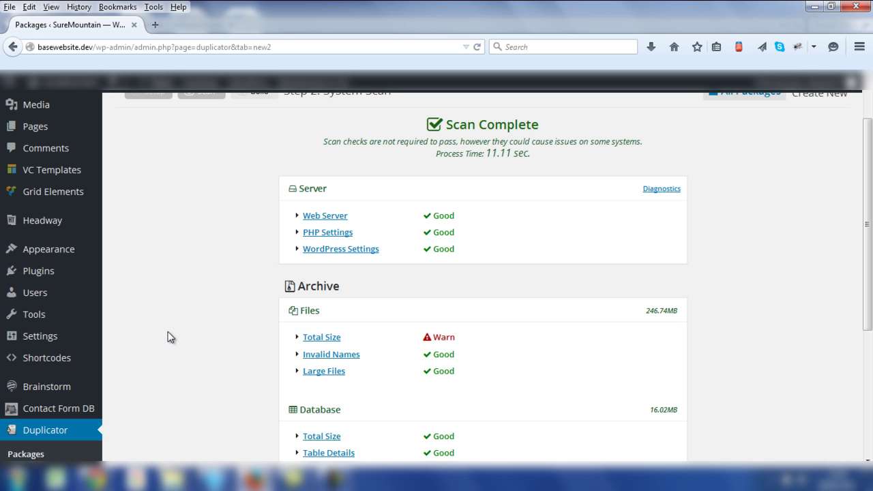
Switch to Windows Explorer and open the 2015 folder under basewebsite.dev/wp-content/uploads
key("alt+Tab")
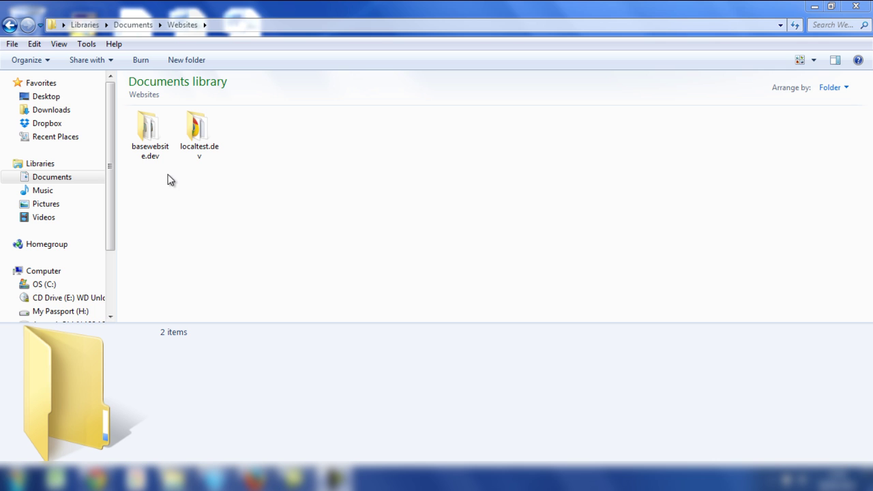
double_click(147, 134)
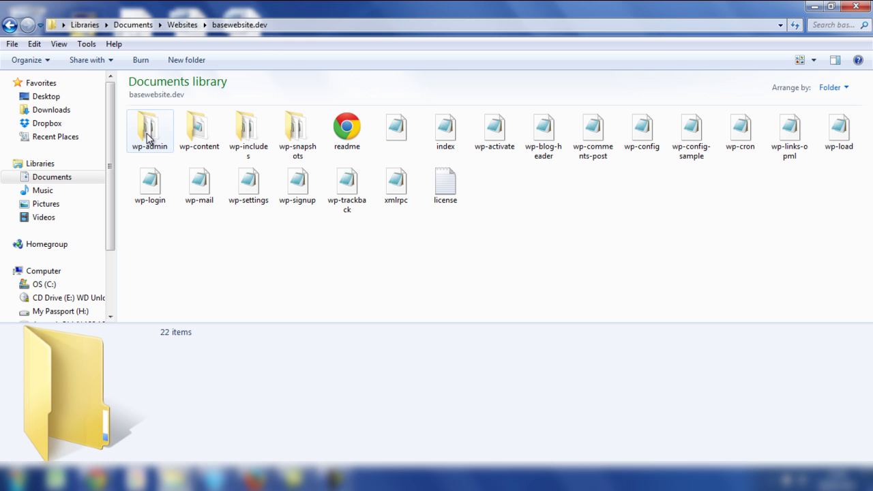
left_click(199, 131)
double_click(199, 131)
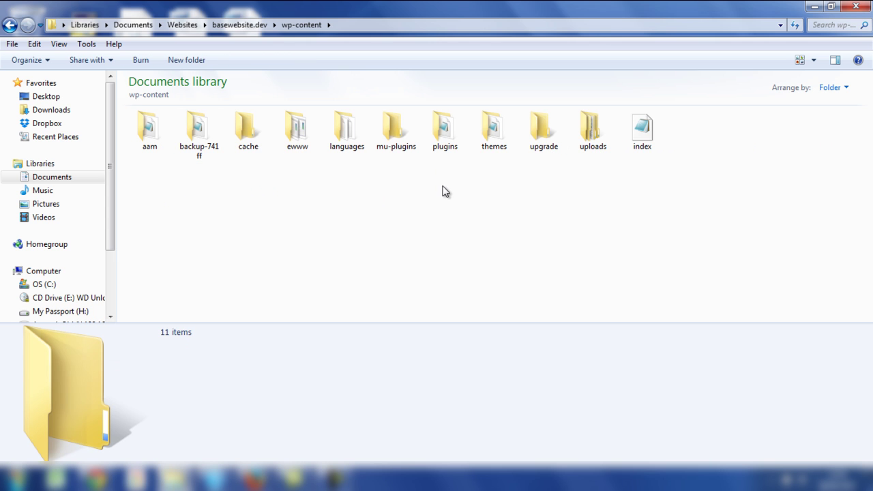
left_click(597, 136)
double_click(597, 137)
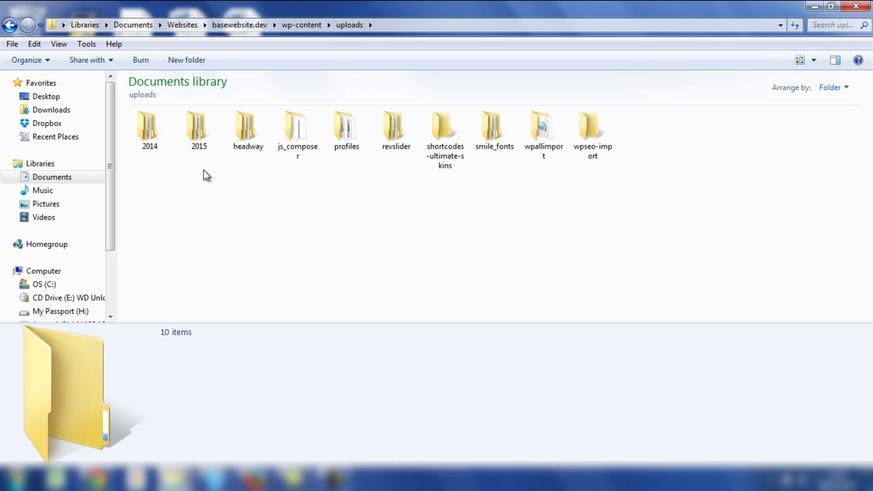
double_click(197, 134)
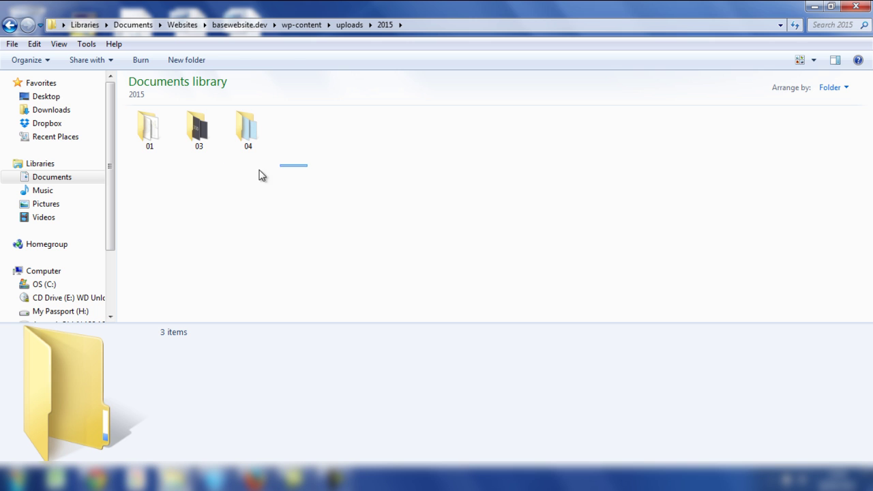
Move the 01, 03 and 04 folders from uploads/2015 into the local images folder
left_click_drag(237, 175, 141, 116)
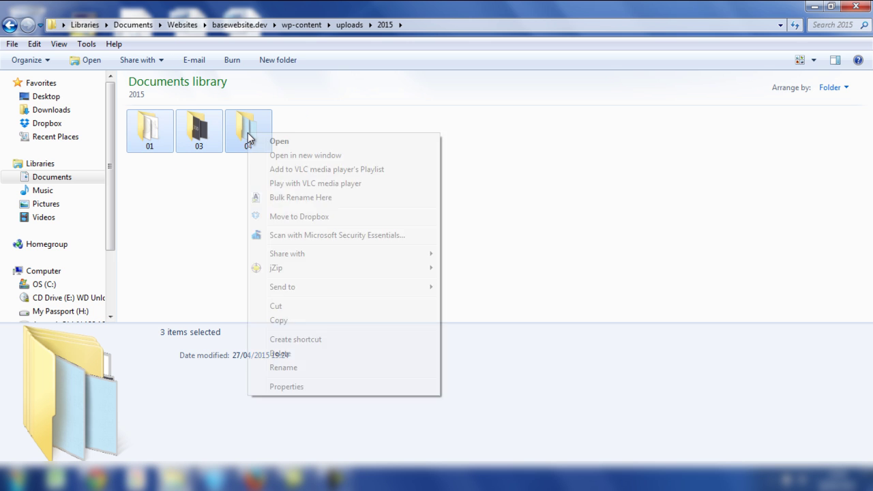
left_click(288, 306)
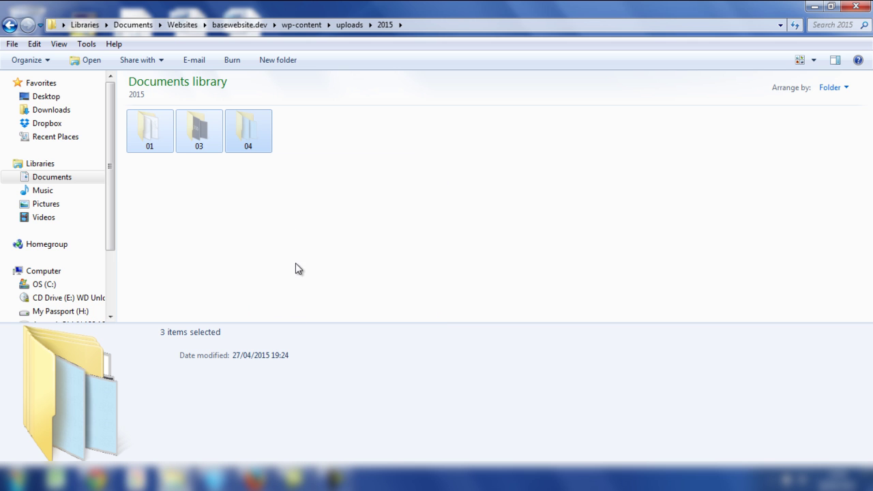
left_click(175, 479)
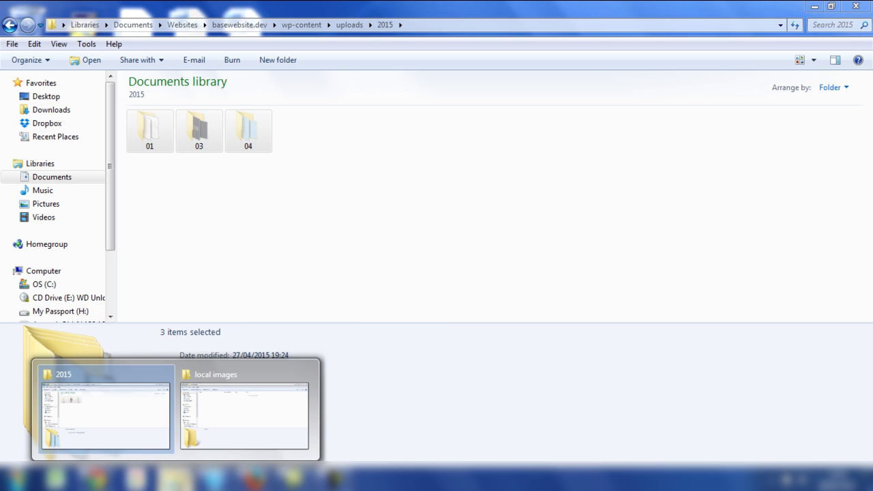
left_click(267, 404)
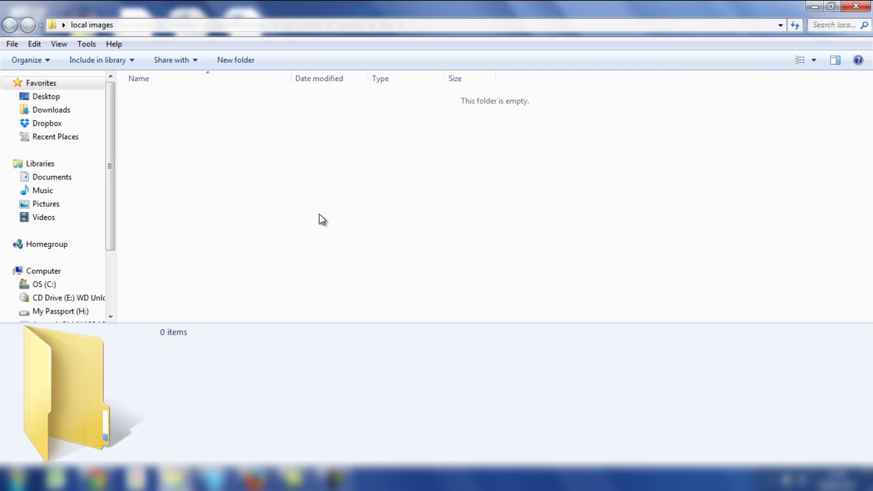
right_click(197, 131)
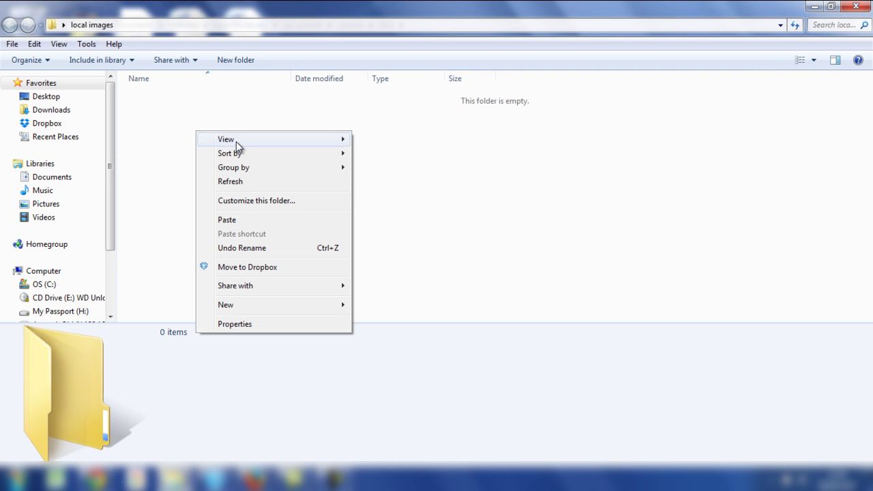
left_click(256, 224)
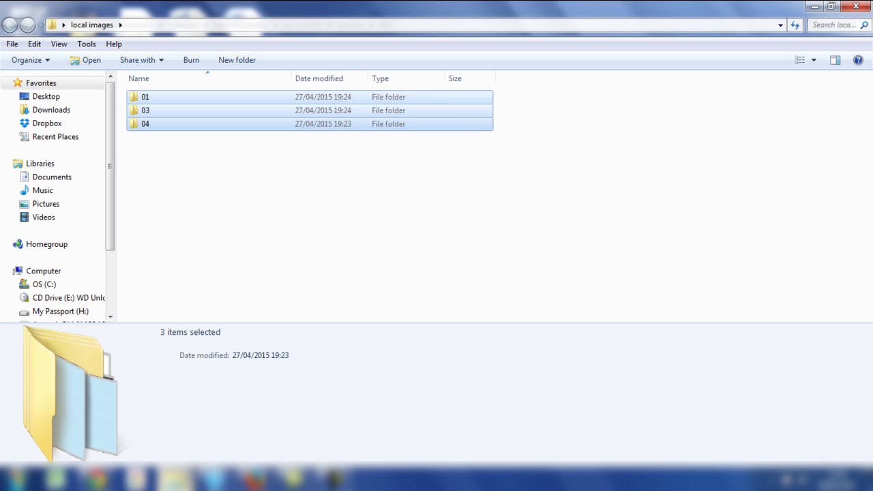
Check the 2015 uploads folder after the move and go back up to the Websites folder
left_click(175, 479)
left_click(141, 399)
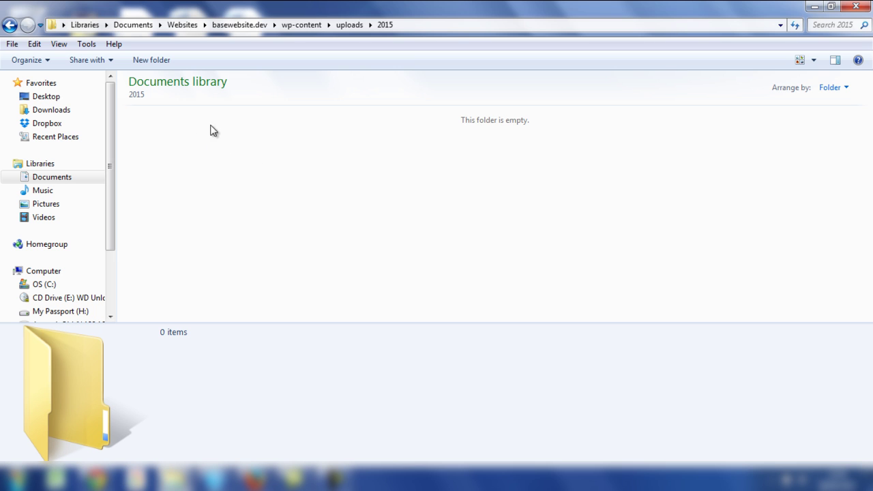
left_click(10, 26)
left_click(10, 25)
left_click(10, 26)
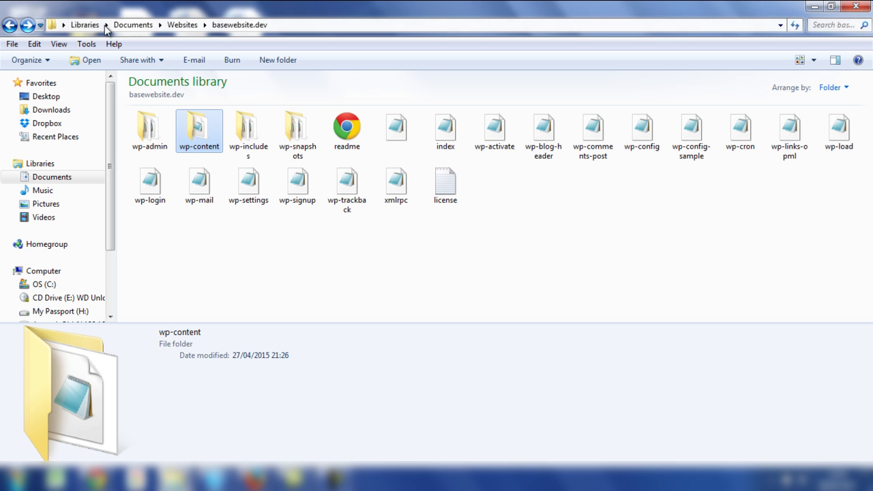
left_click(10, 26)
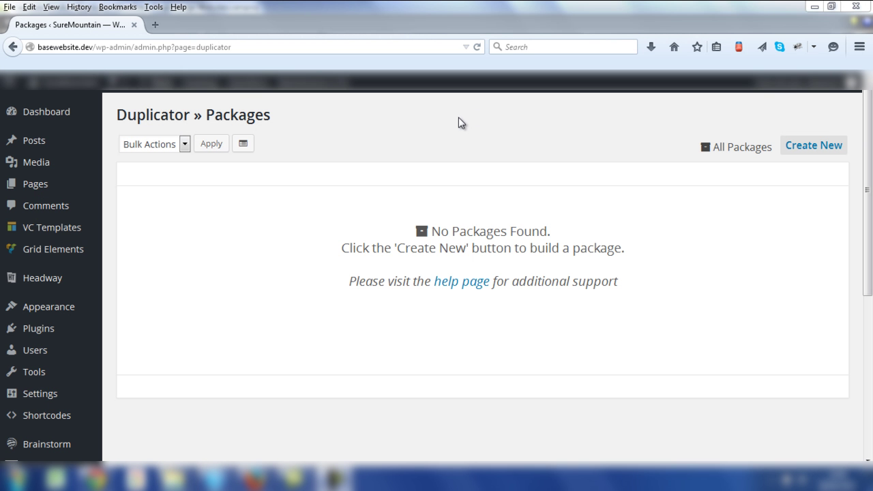
Start a new Duplicator package named website_noimages and run its system scan
mouse_move(870, 119)
left_mouse_down()
mouse_move(870, 205)
mouse_move(872, 107)
left_mouse_up()
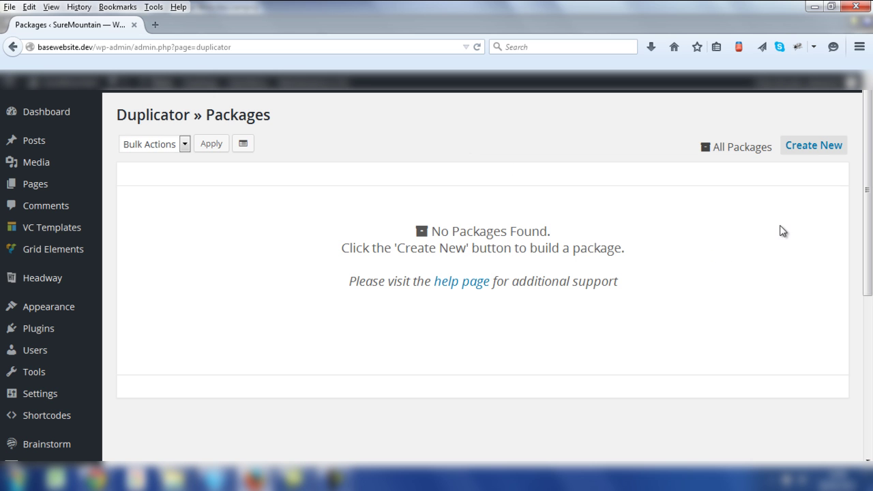
left_click(815, 152)
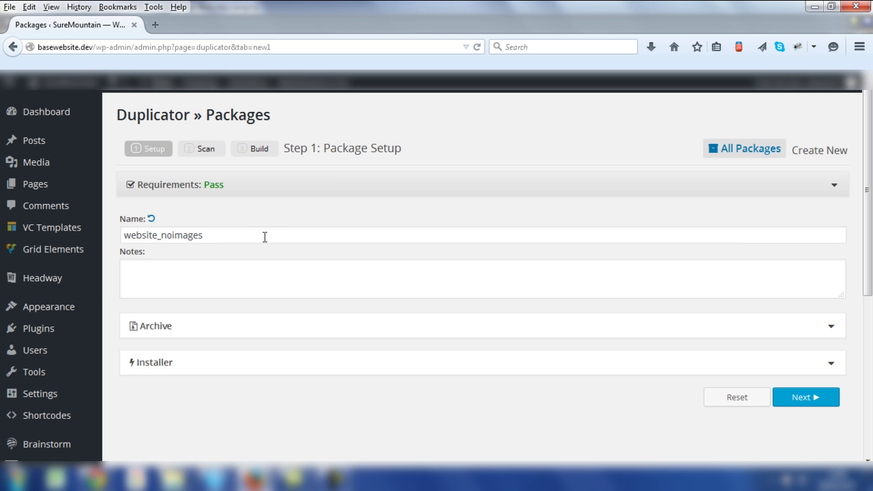
left_click(223, 236)
left_click_drag(223, 236, 113, 232)
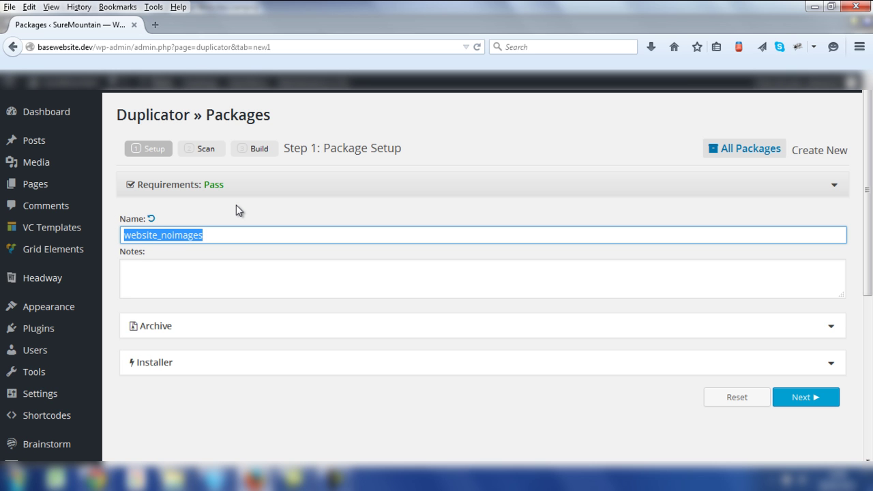
left_click(237, 234)
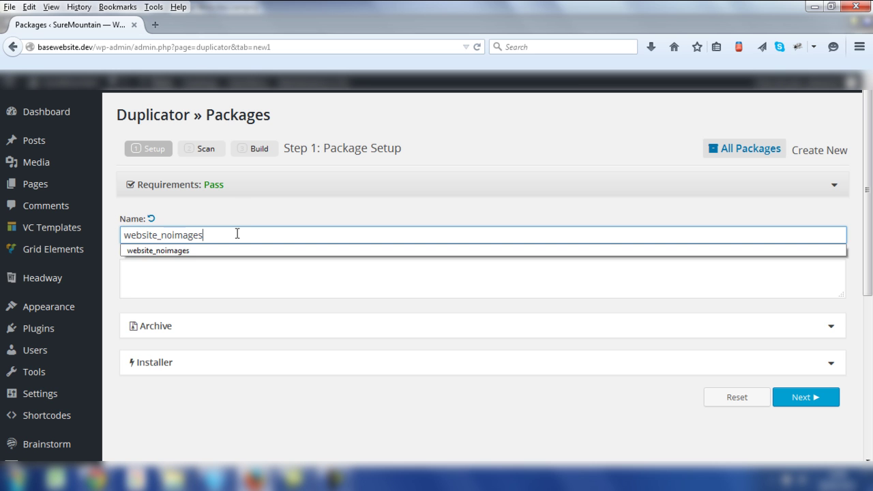
key("Escape")
left_click(829, 403)
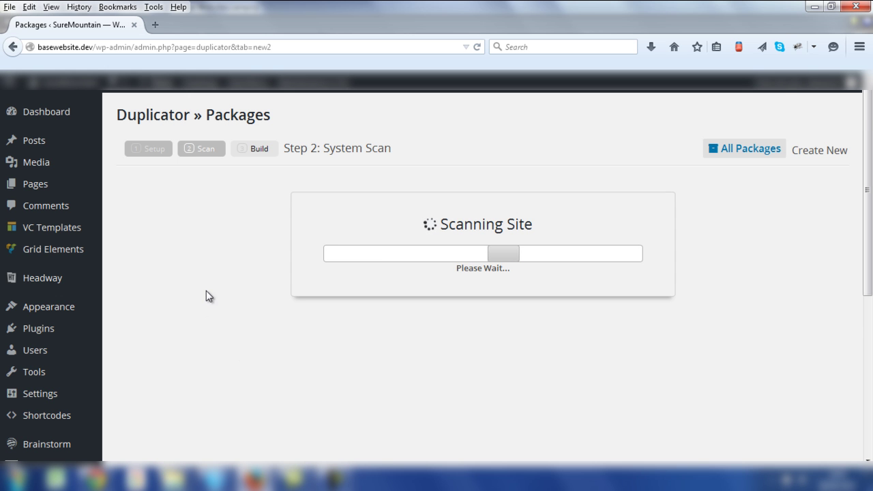
scroll(725, 195, "down", 2)
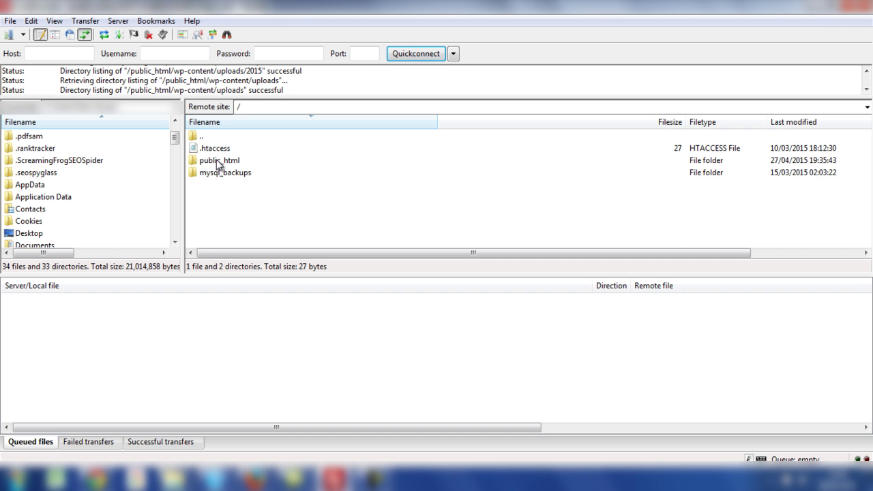
In the FTP client, open the remote folder /public_html/wp-content/uploads/2015
double_click(219, 164)
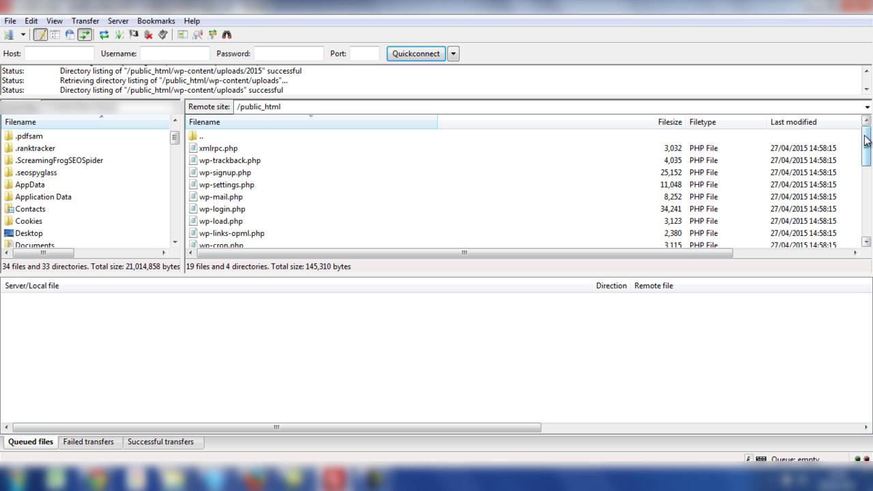
left_click_drag(866, 140, 866, 213)
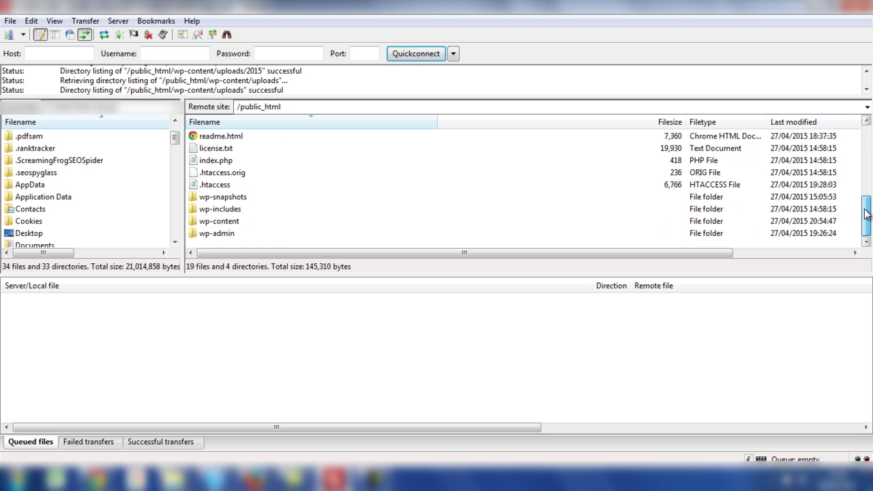
double_click(216, 222)
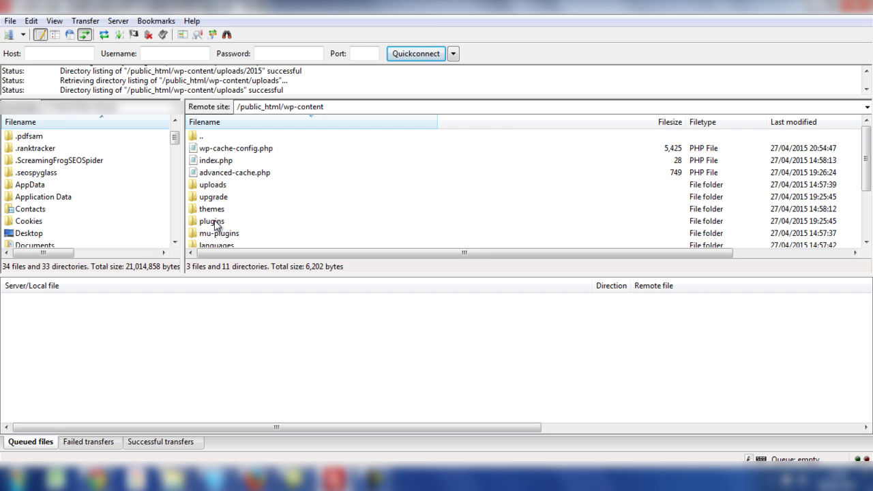
double_click(212, 185)
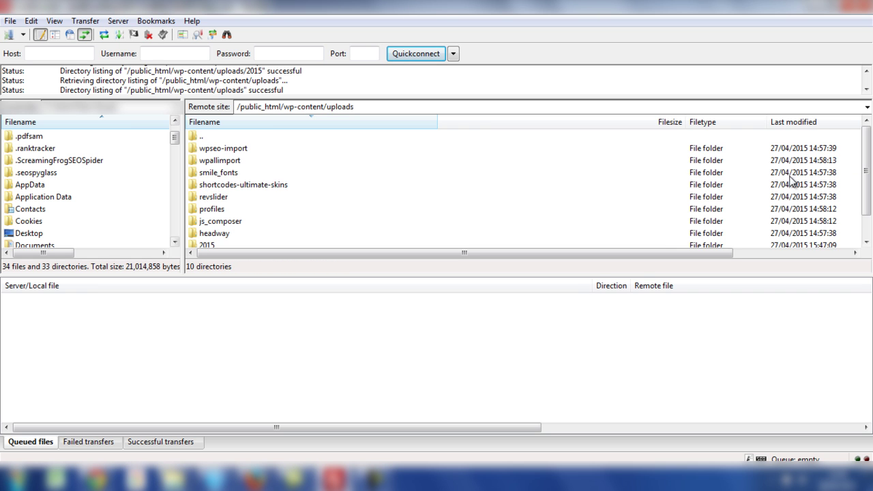
left_click_drag(868, 157, 865, 185)
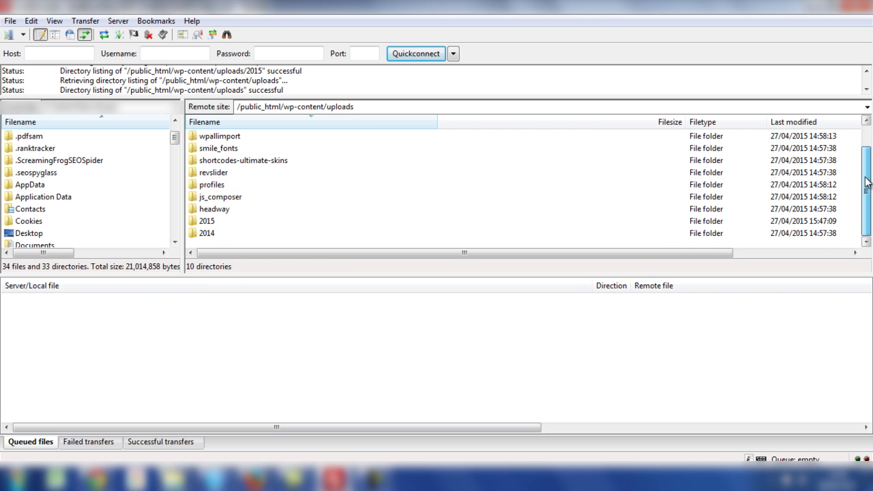
double_click(208, 225)
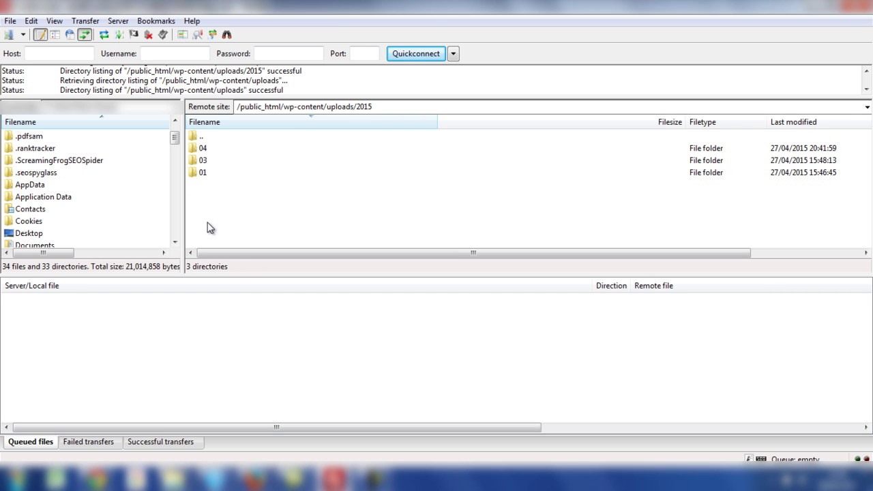
Check the 04, 03 and 01 folders in the remote uploads/2015 directory
left_click(204, 174)
left_click(206, 161)
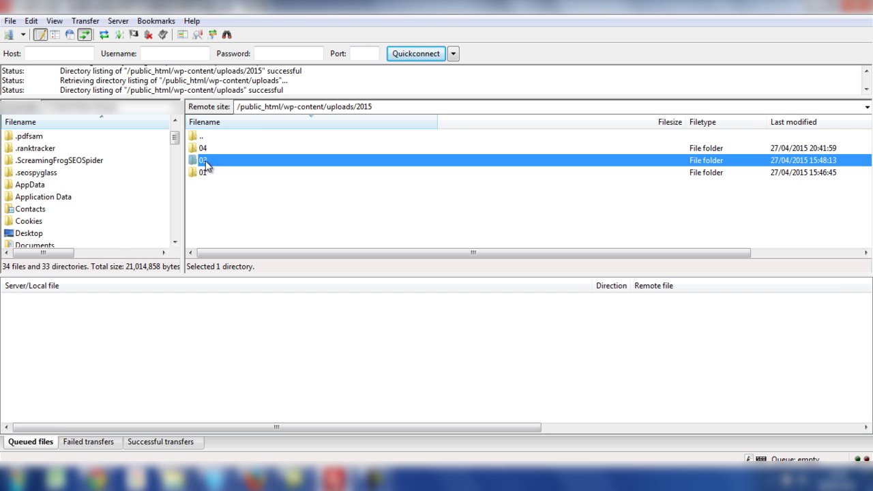
left_click(207, 150)
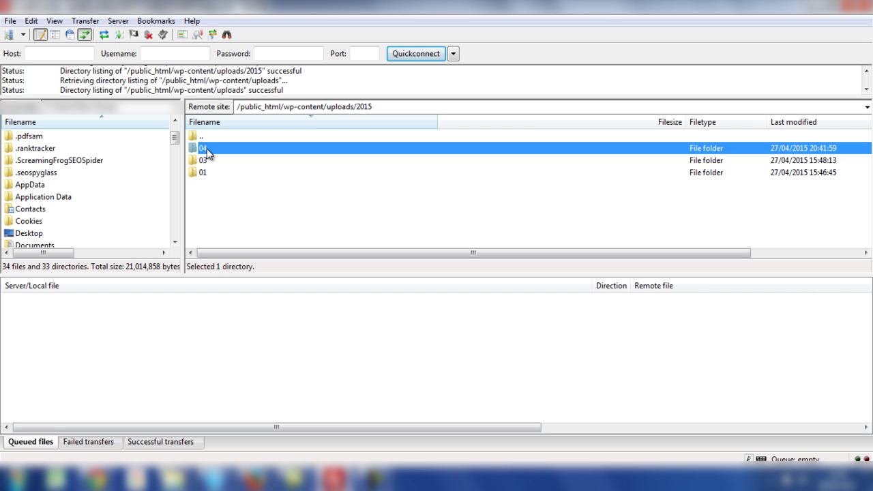
left_click(213, 195)
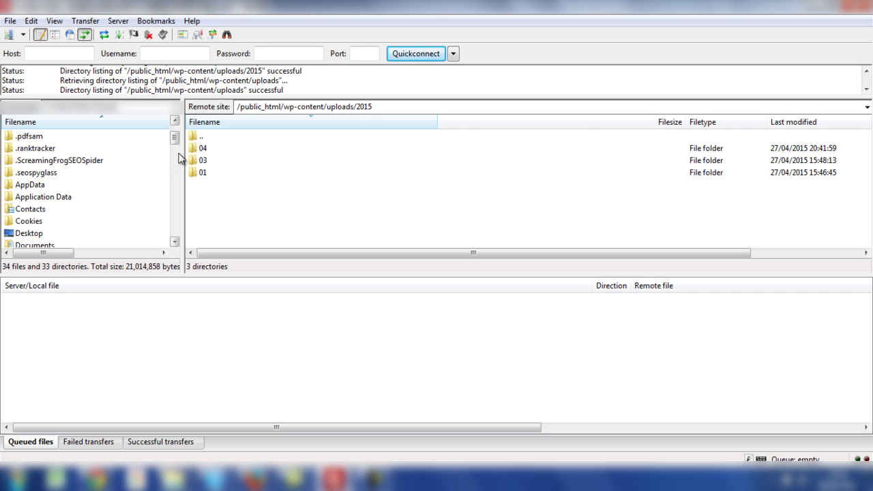
left_click(195, 148)
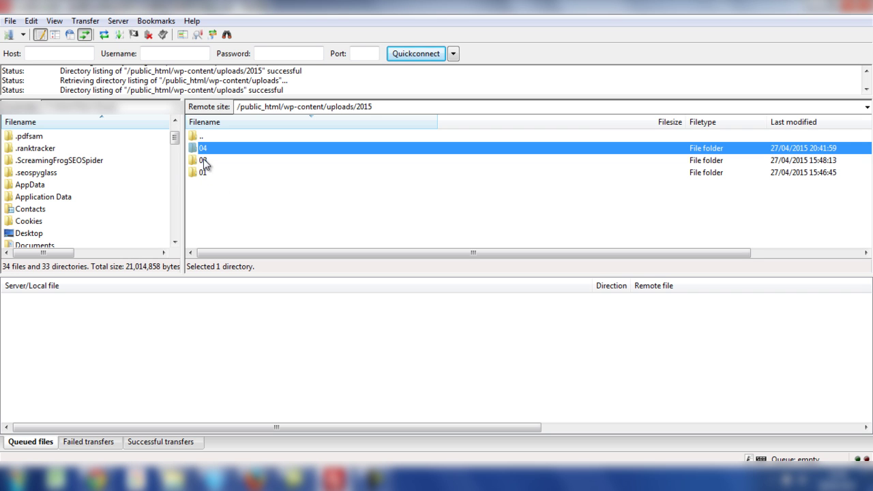
left_click(203, 164)
left_click(203, 173)
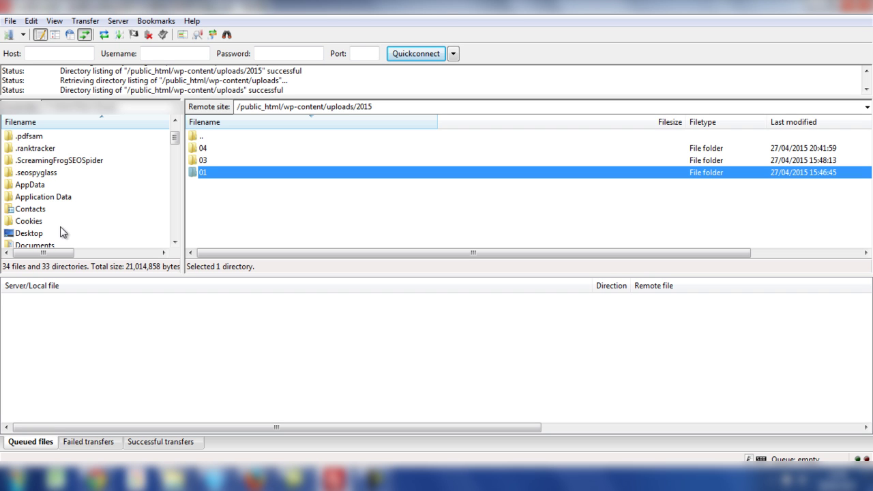
Open the local images folder from the Desktop on the local side of the FTP client
double_click(33, 234)
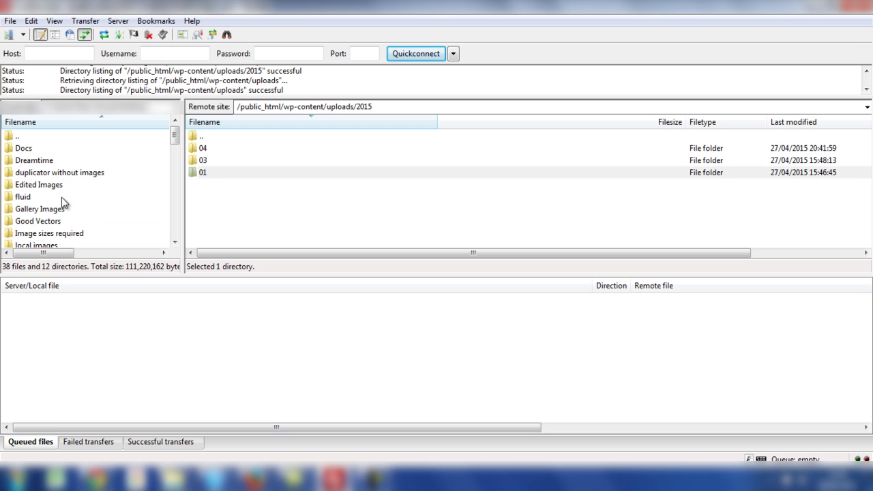
left_click_drag(175, 137, 176, 144)
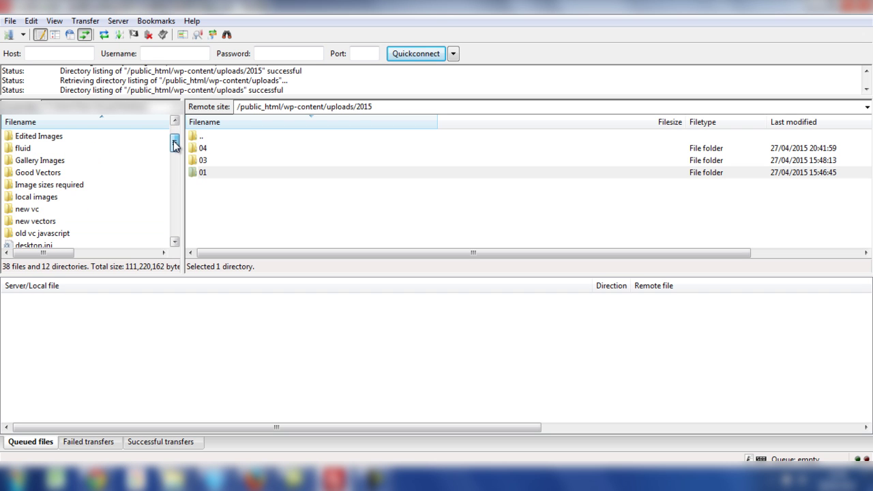
double_click(40, 198)
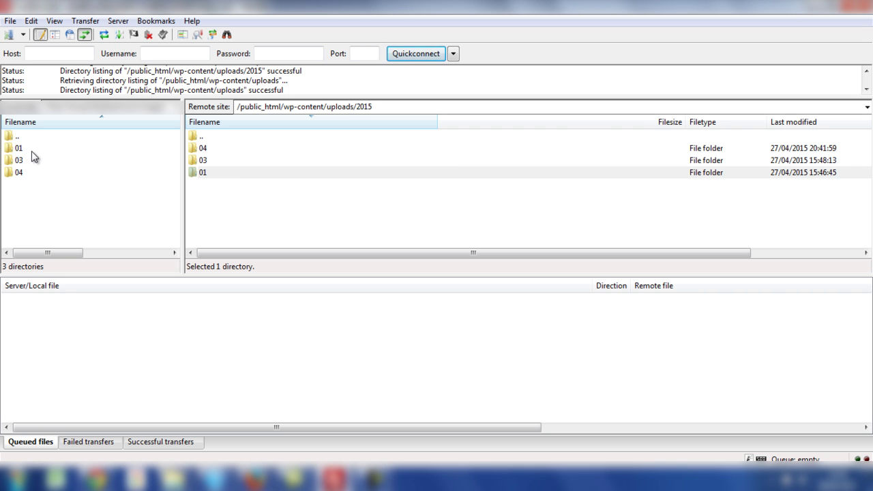
left_click_drag(32, 151, 21, 172)
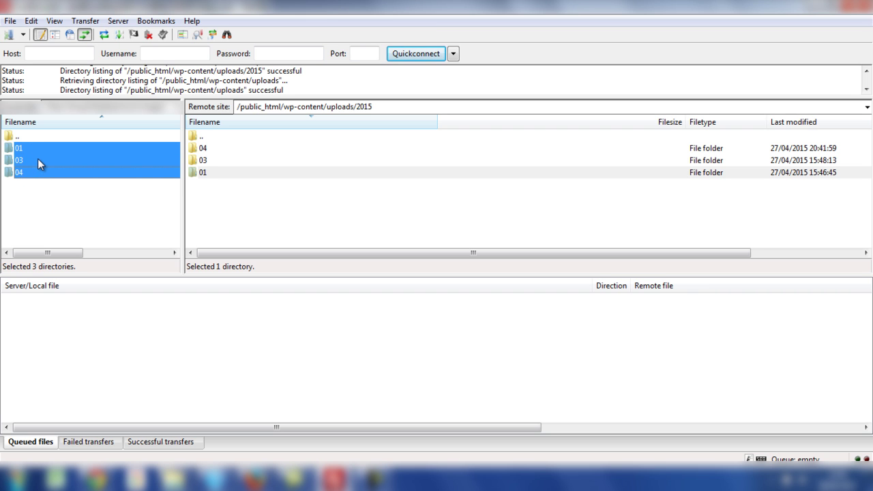
right_click(38, 161)
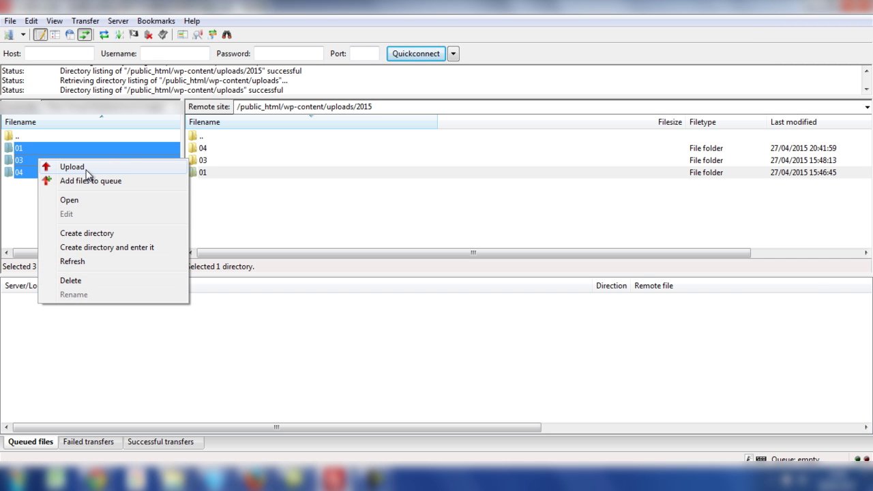
left_click(19, 213)
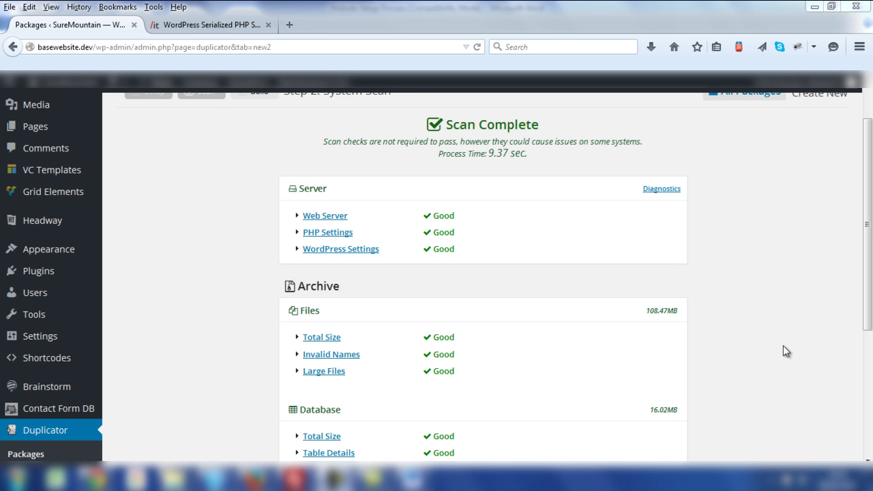
In the browser, view interconnect/it's Database Search and Replace Script in PHP page and highlight its web address
left_click(193, 26)
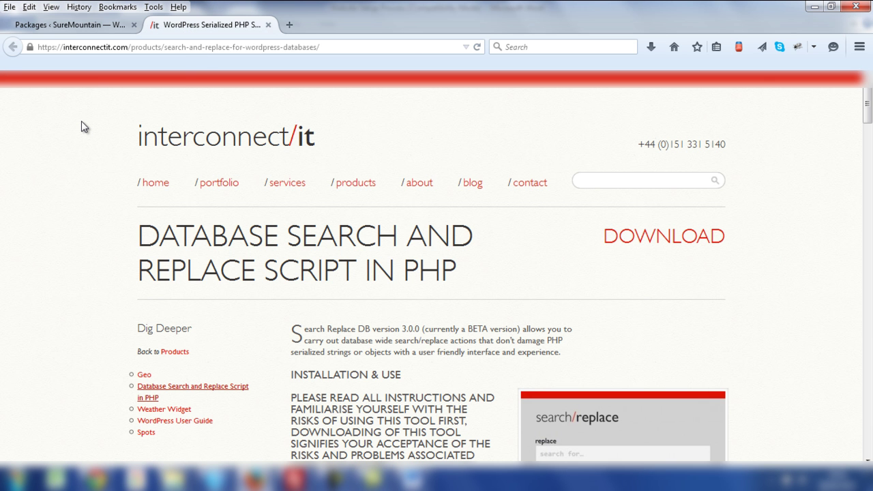
left_click(332, 48)
left_click(332, 47)
left_click_drag(327, 47, 30, 39)
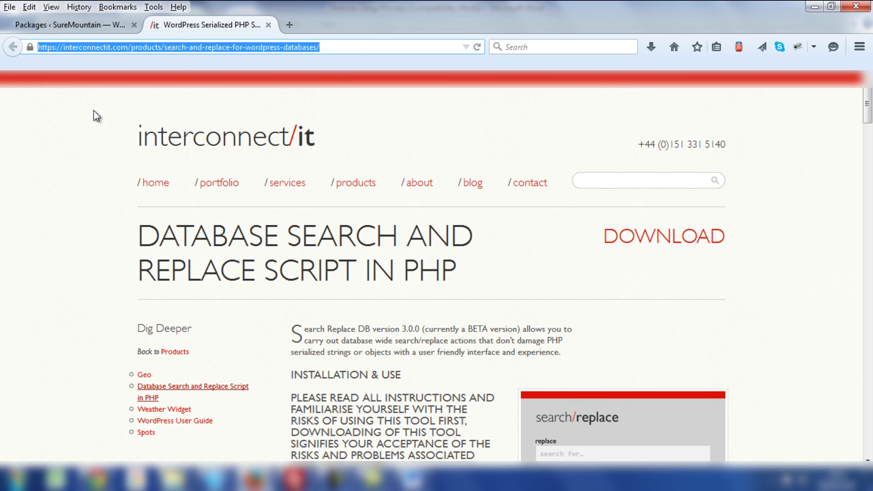
left_click(386, 116)
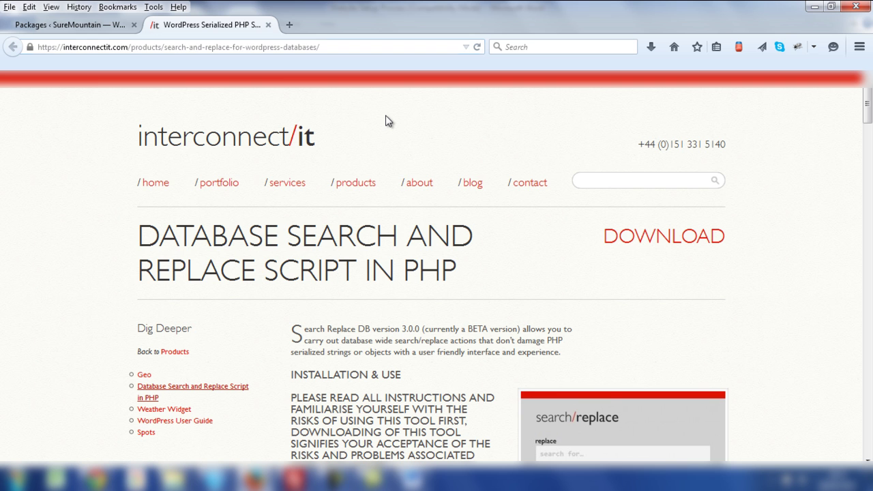